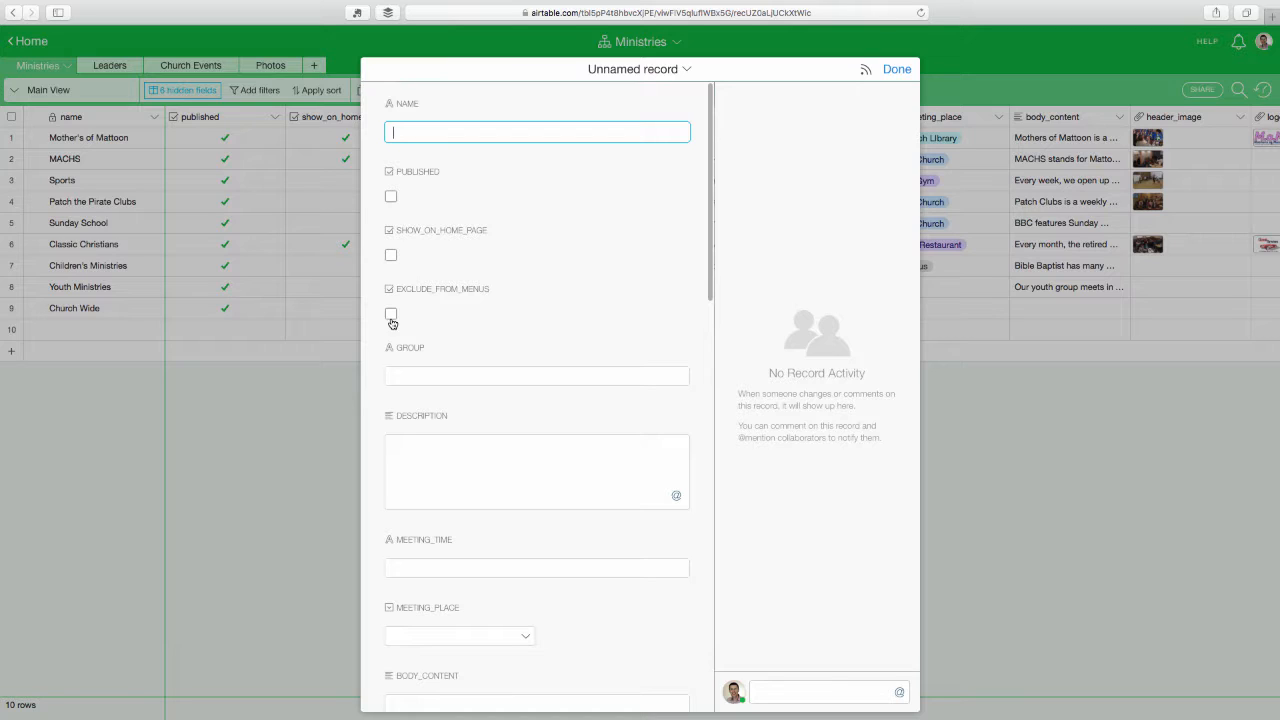
Step: Try Teenagers as the new ministry record's group, and clear the entry
left_click(493, 377)
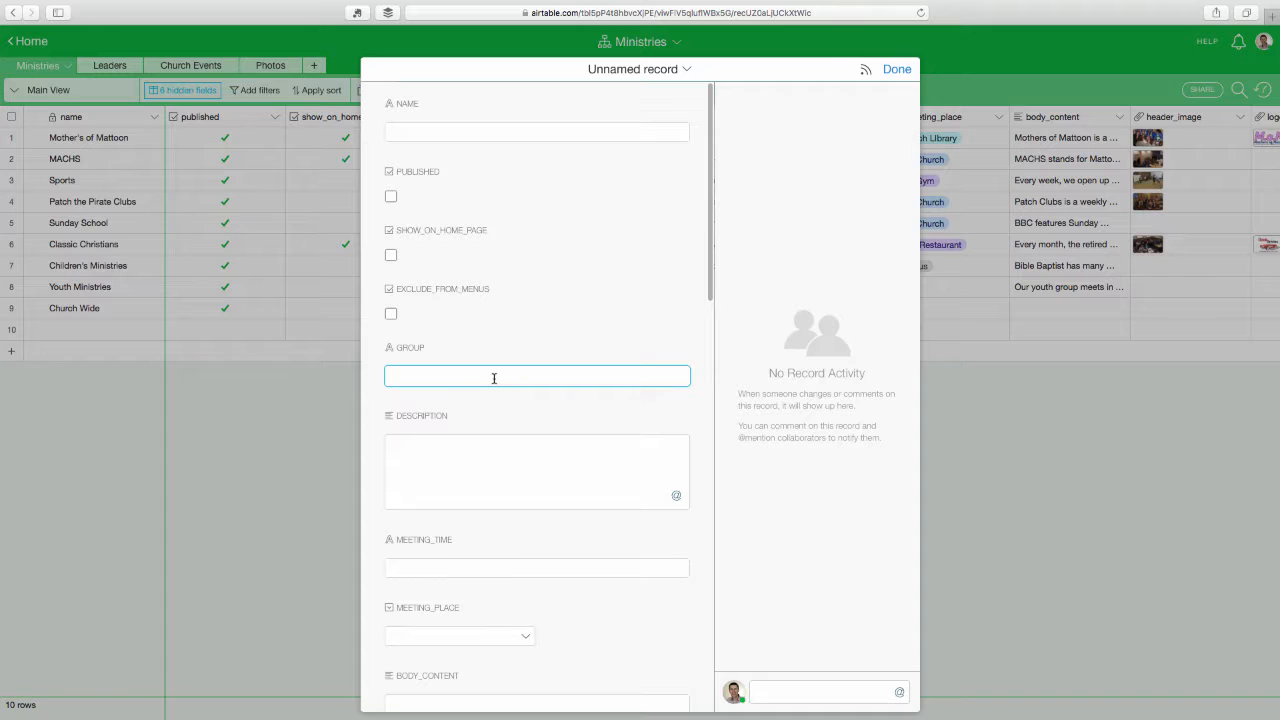
type("Teenagers")
key("BackSpace")
key("BackSpace")
key("BackSpace")
key("BackSpace")
key("BackSpace")
key("BackSpace")
key("BackSpace")
key("BackSpace")
key("BackSpace")
key("BackSpace")
key("BackSpace")
Step: Look over the description, meeting time and meeting place fields of the new record
left_click(523, 471)
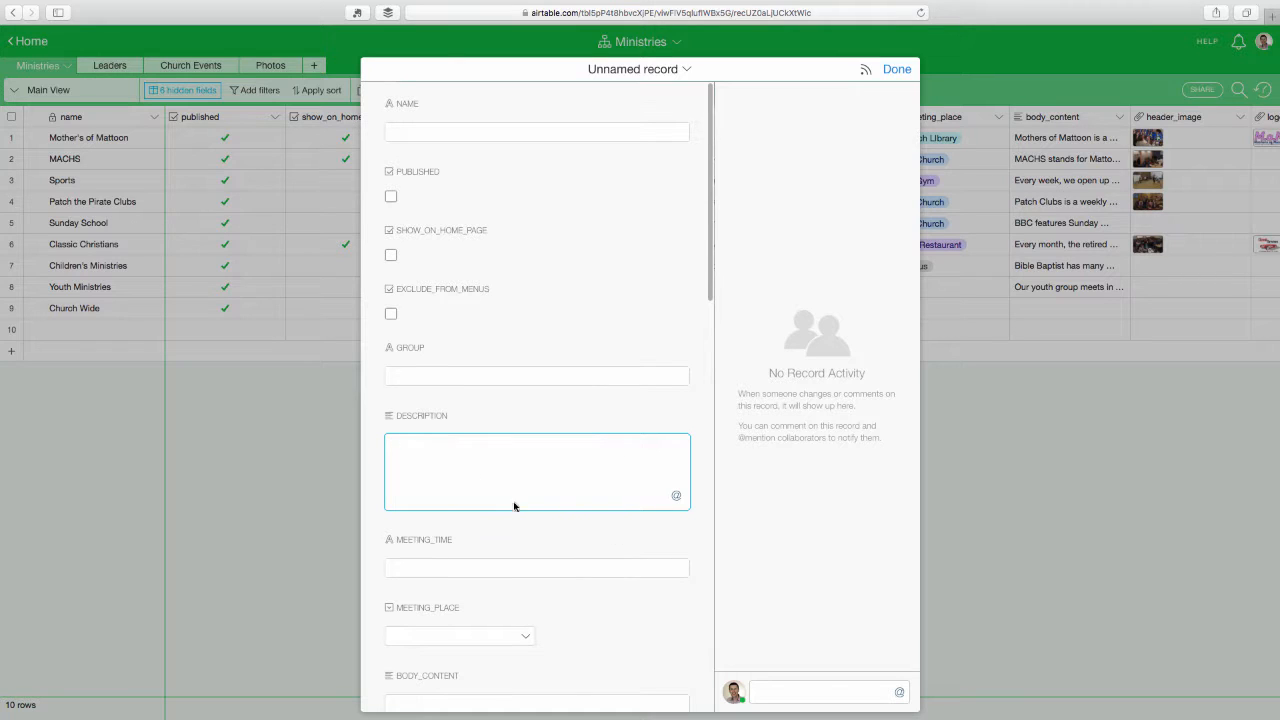
scroll(550, 476, "down", 2)
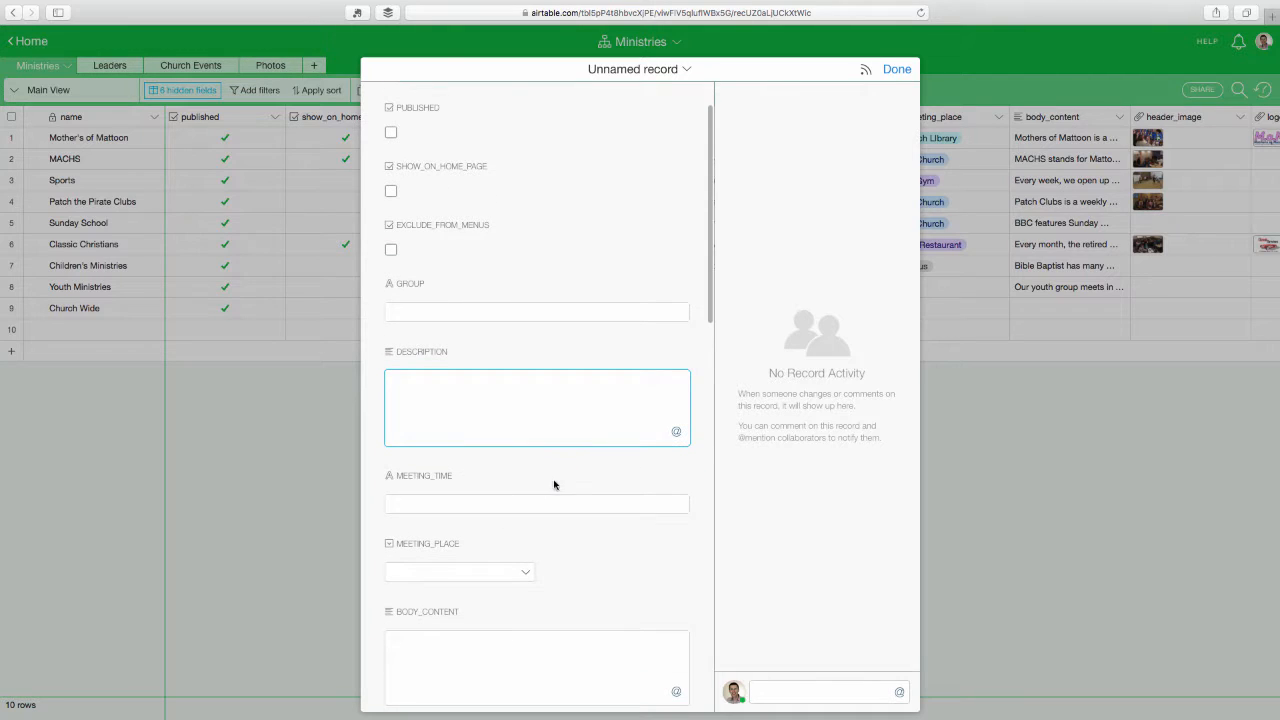
left_click(578, 502)
scroll(562, 494, "down", 8)
scroll(555, 480, "up", 2)
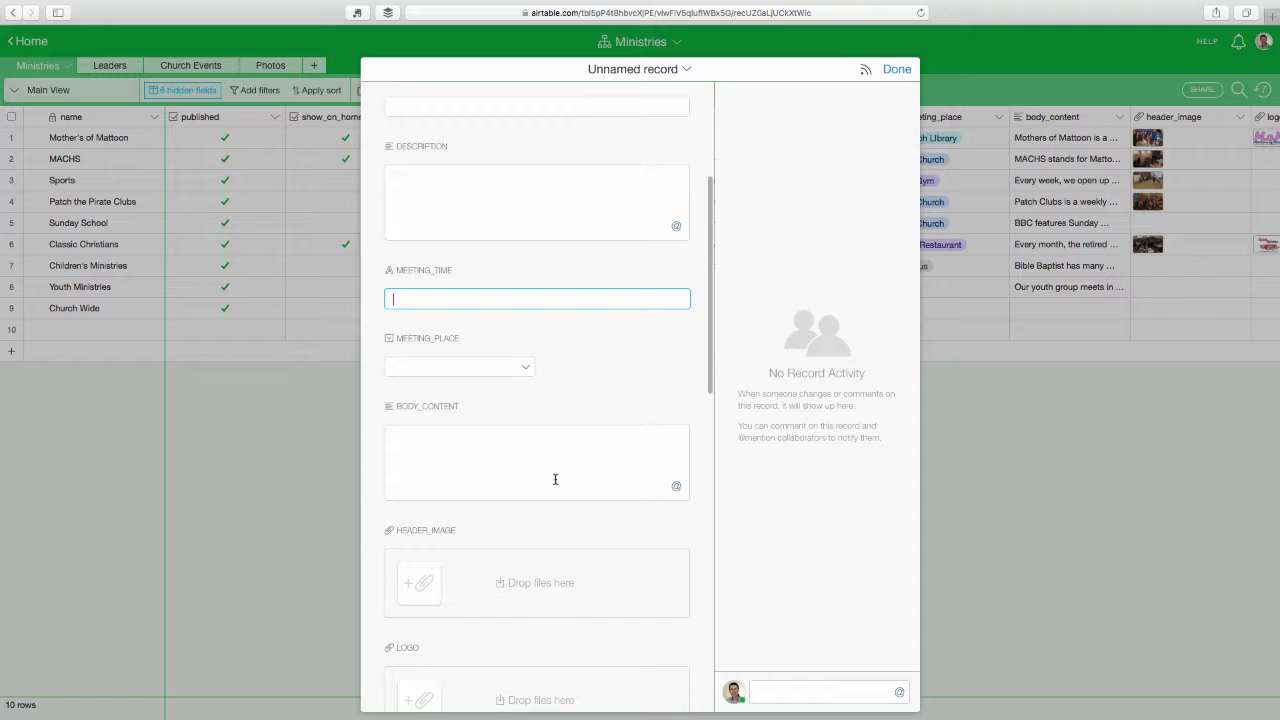
Step: Try Church lawn as a new meeting place option for the record, and dismiss the entry
left_click(527, 369)
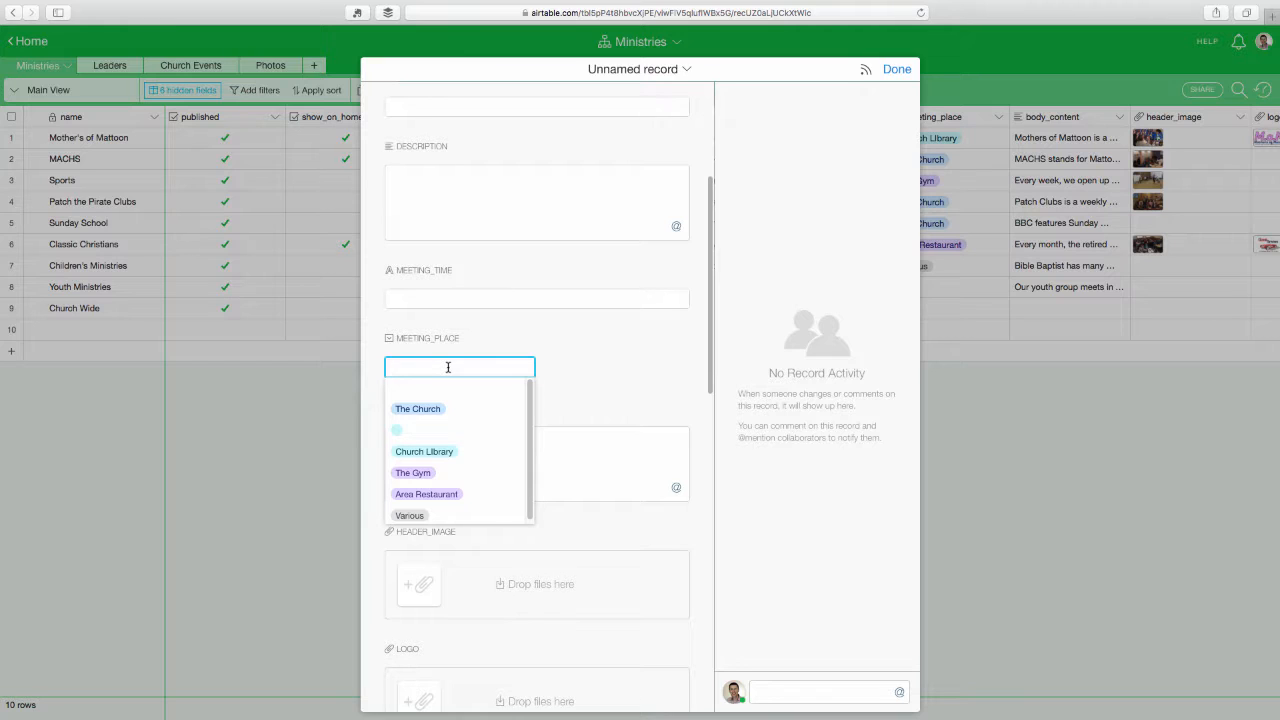
type("Chur")
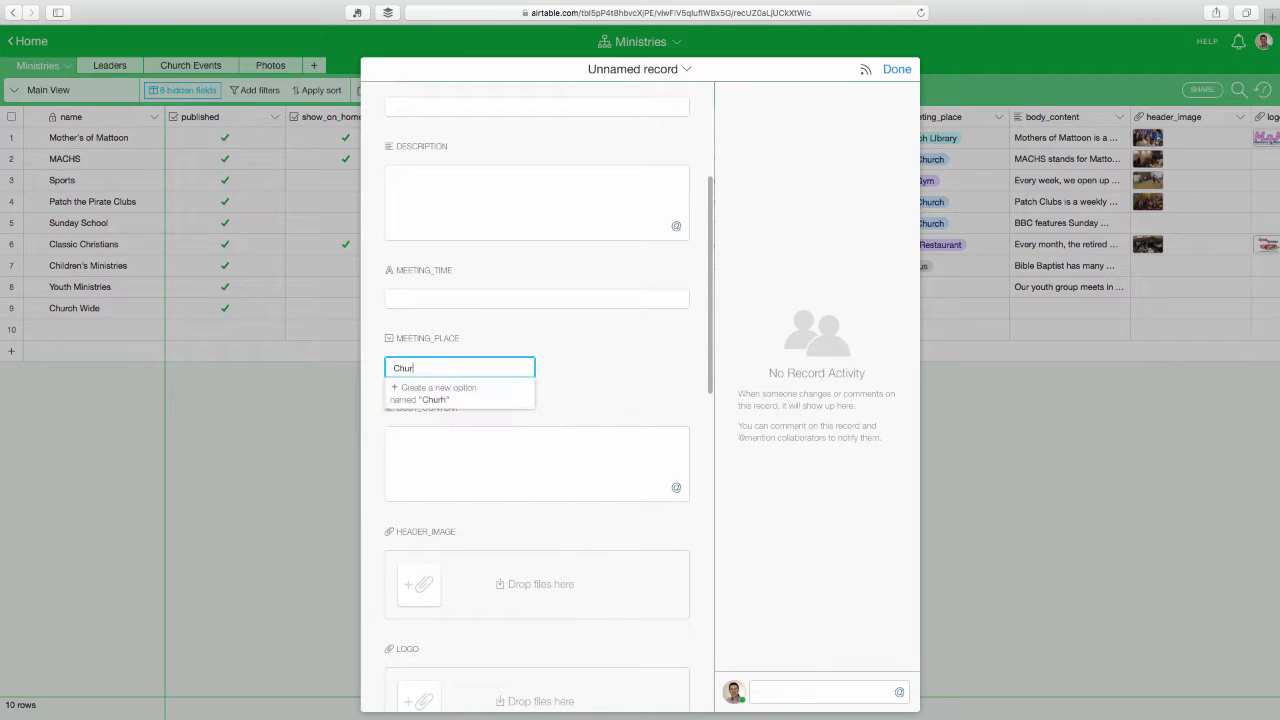
type("ch lawn")
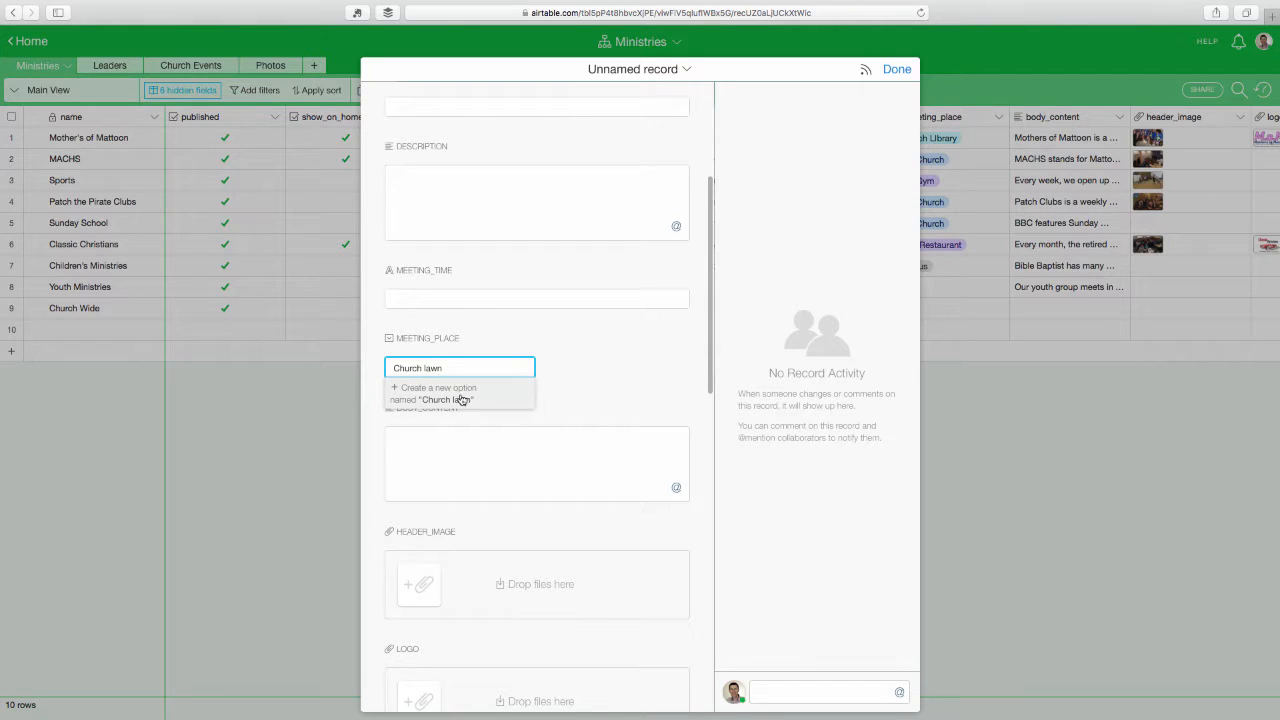
left_click(583, 372)
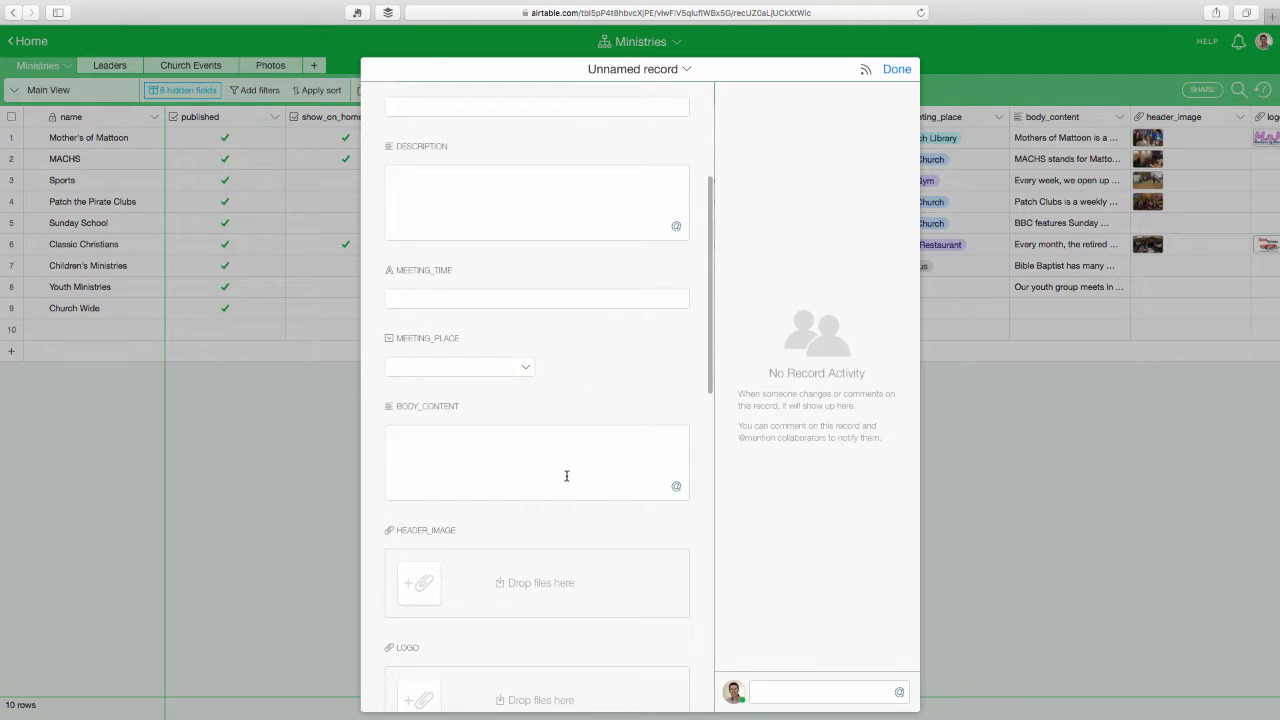
Step: Review the record's body content and header image fields against the Children's Ministries page in Google Chrome, and return to the record in Safari
left_click(566, 476)
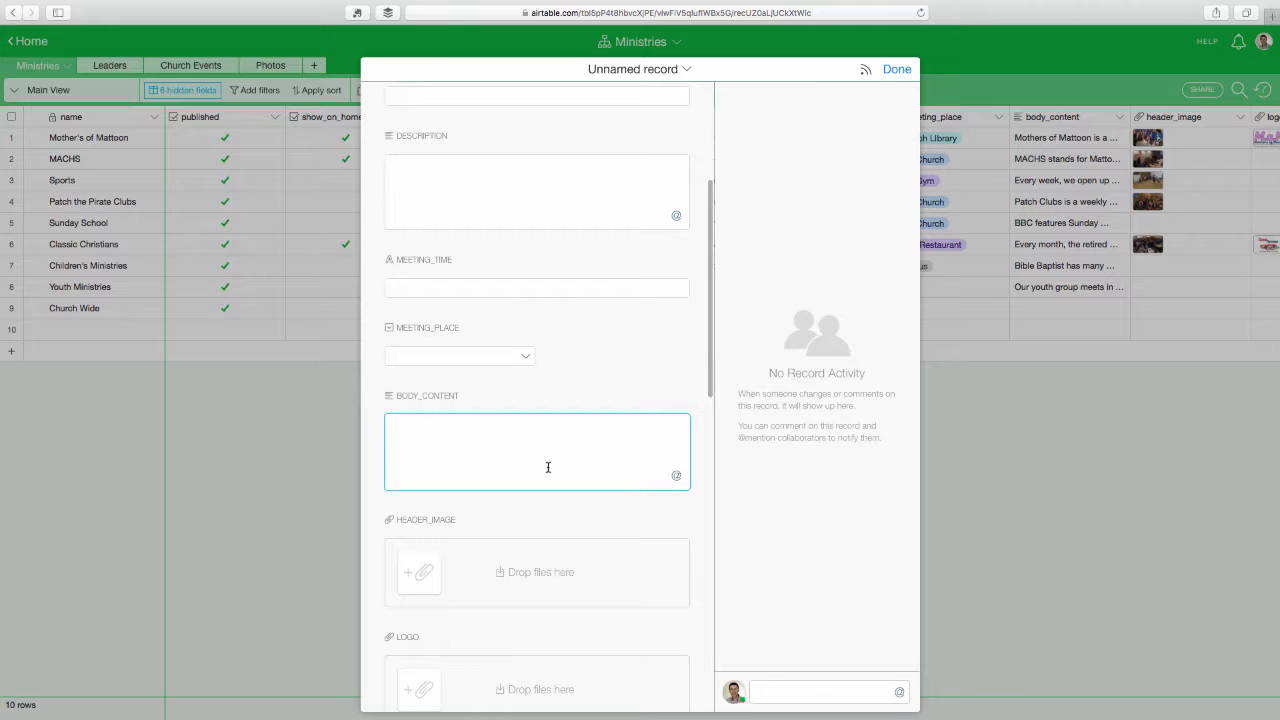
scroll(545, 460, "down", 4)
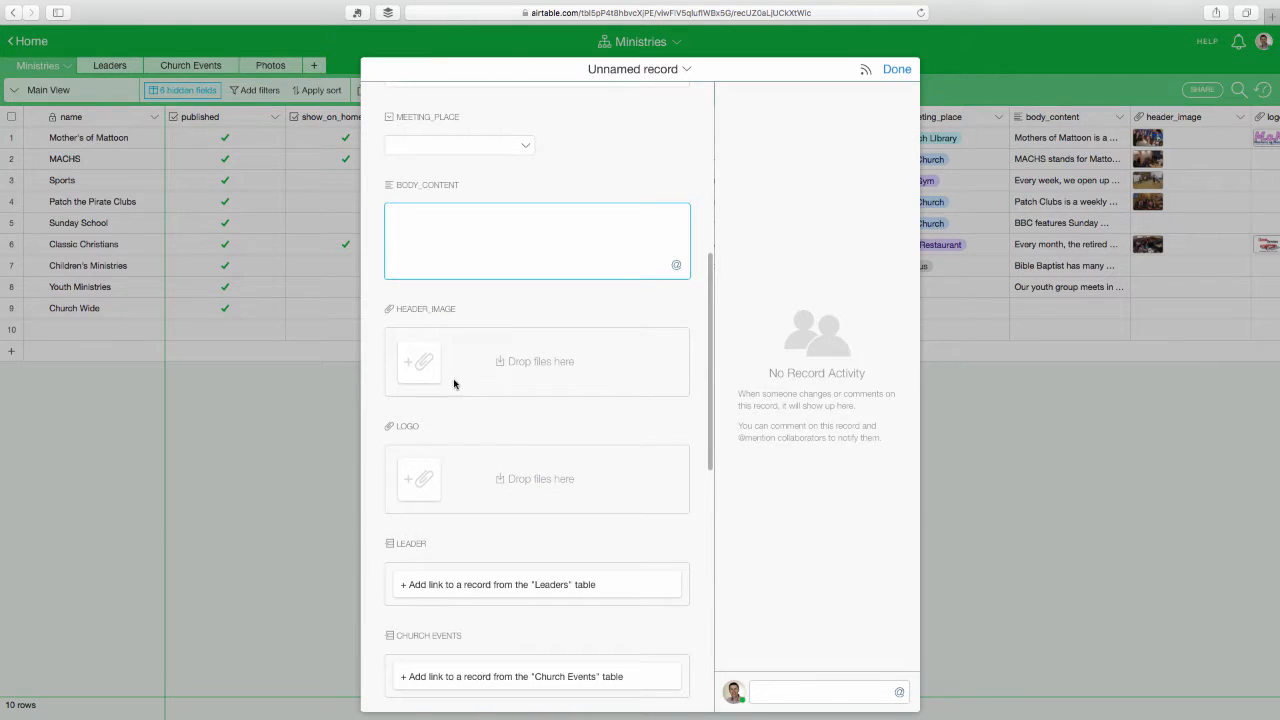
key("ctrl+Up")
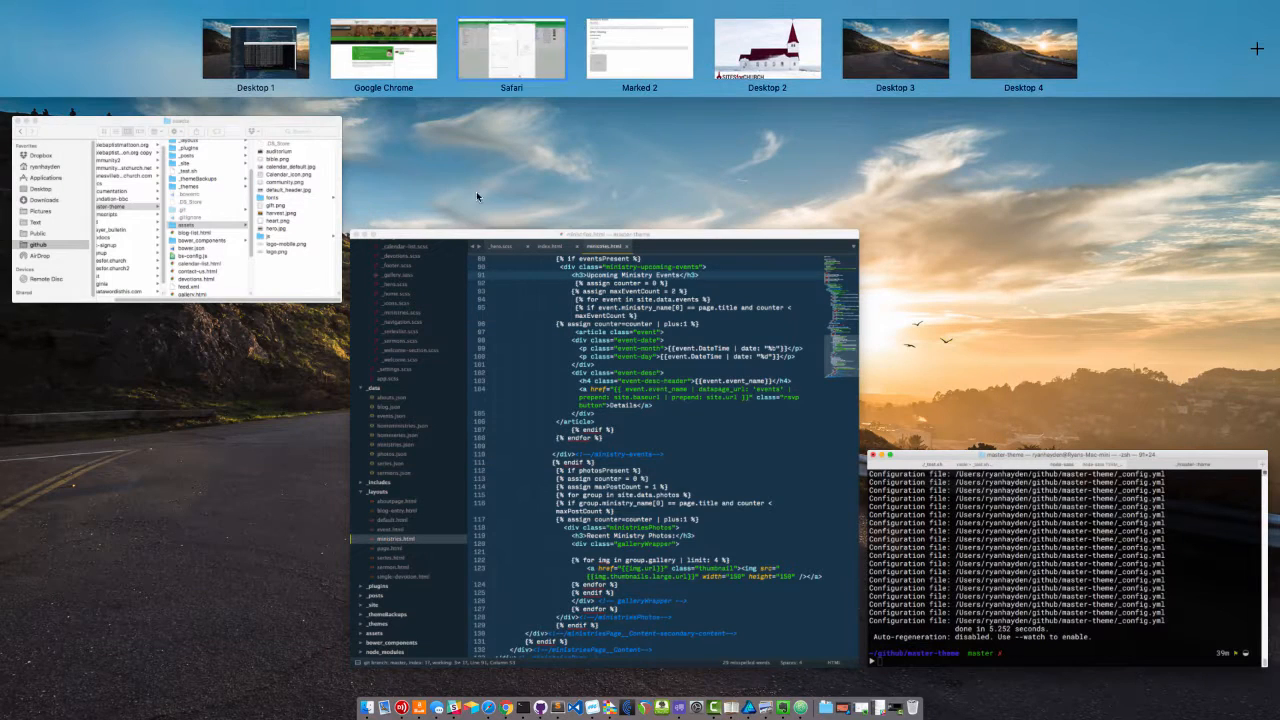
left_click(372, 57)
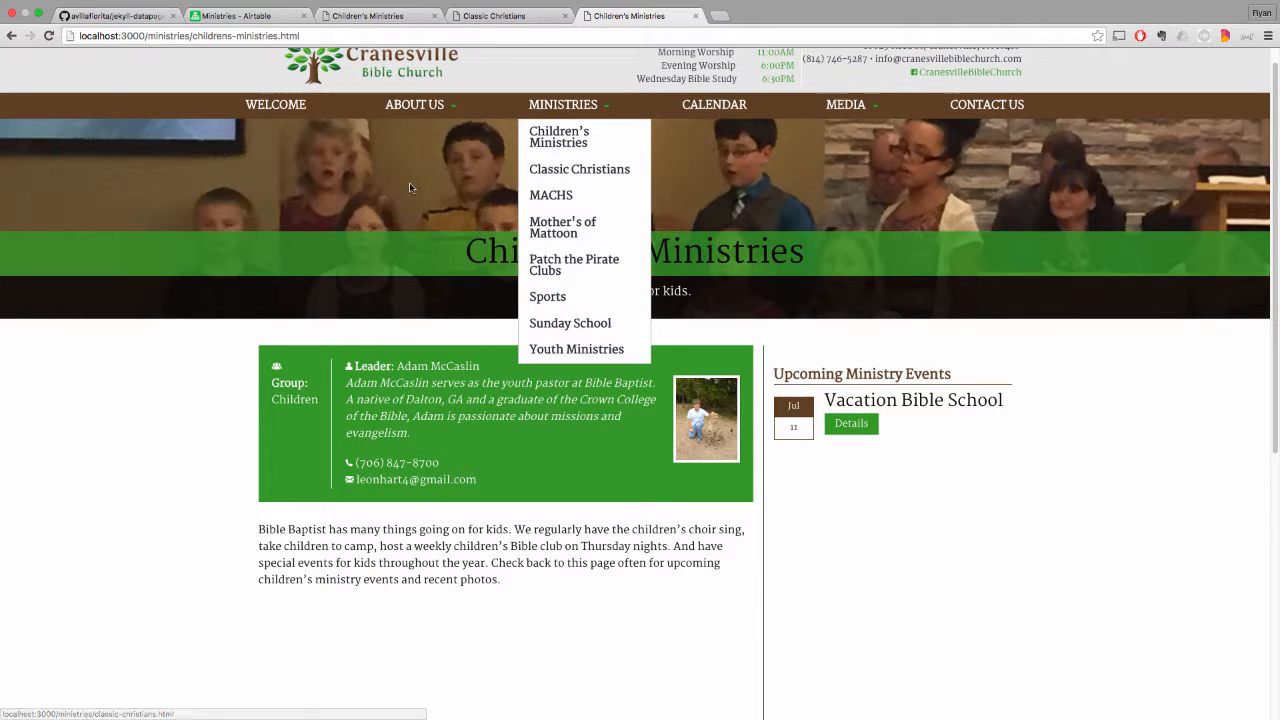
key("ctrl+Up")
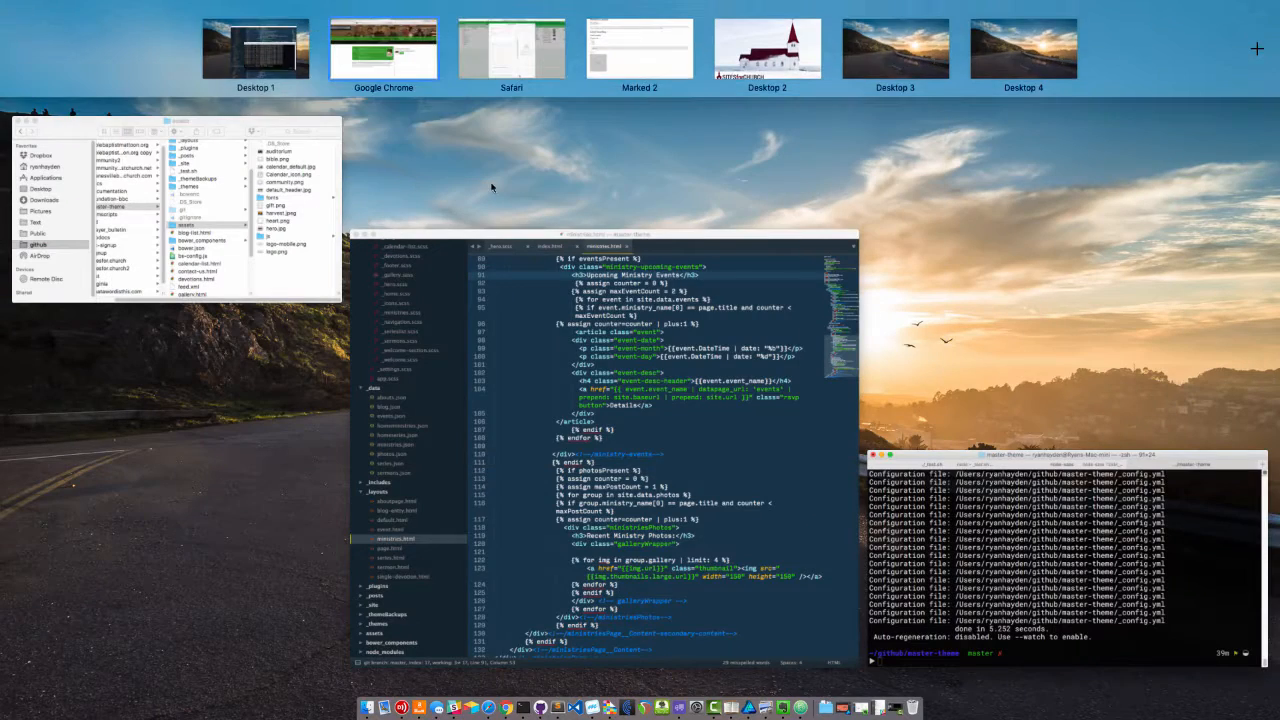
left_click(519, 62)
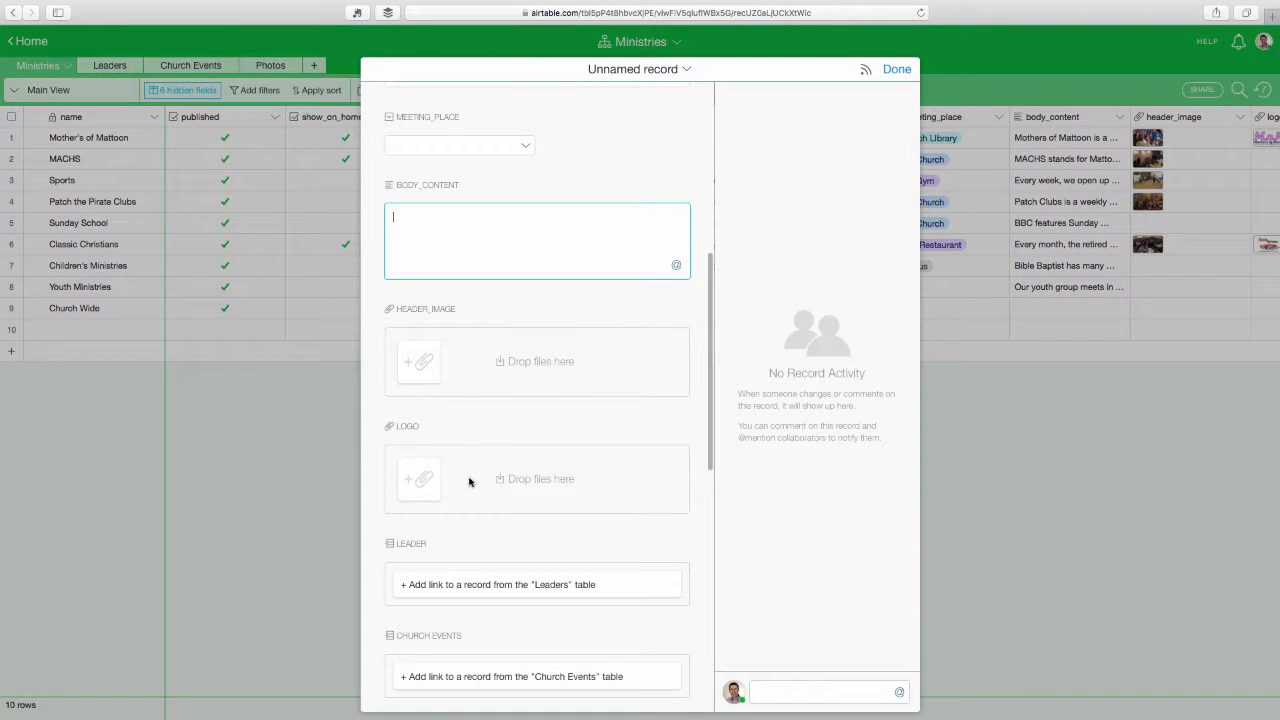
Step: Switch to Google Chrome and open the Classic Christians ministry page to examine where its logo is displayed
key("ctrl+Up")
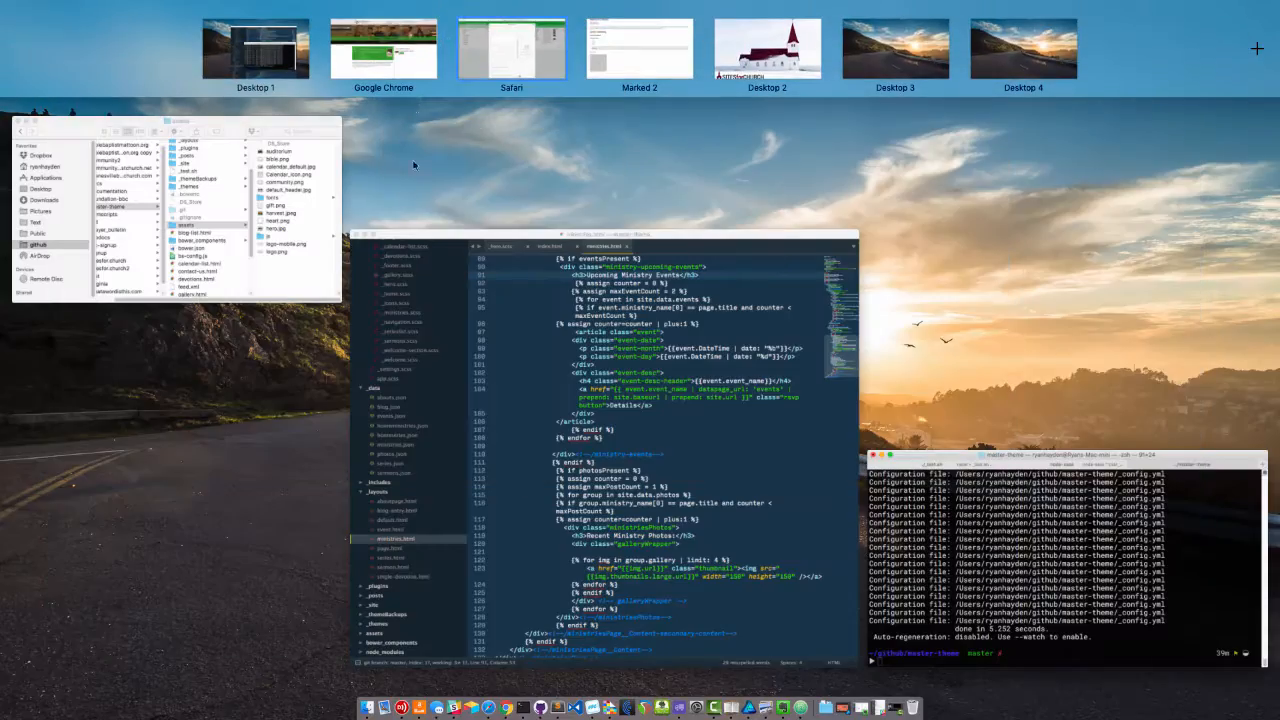
left_click(407, 41)
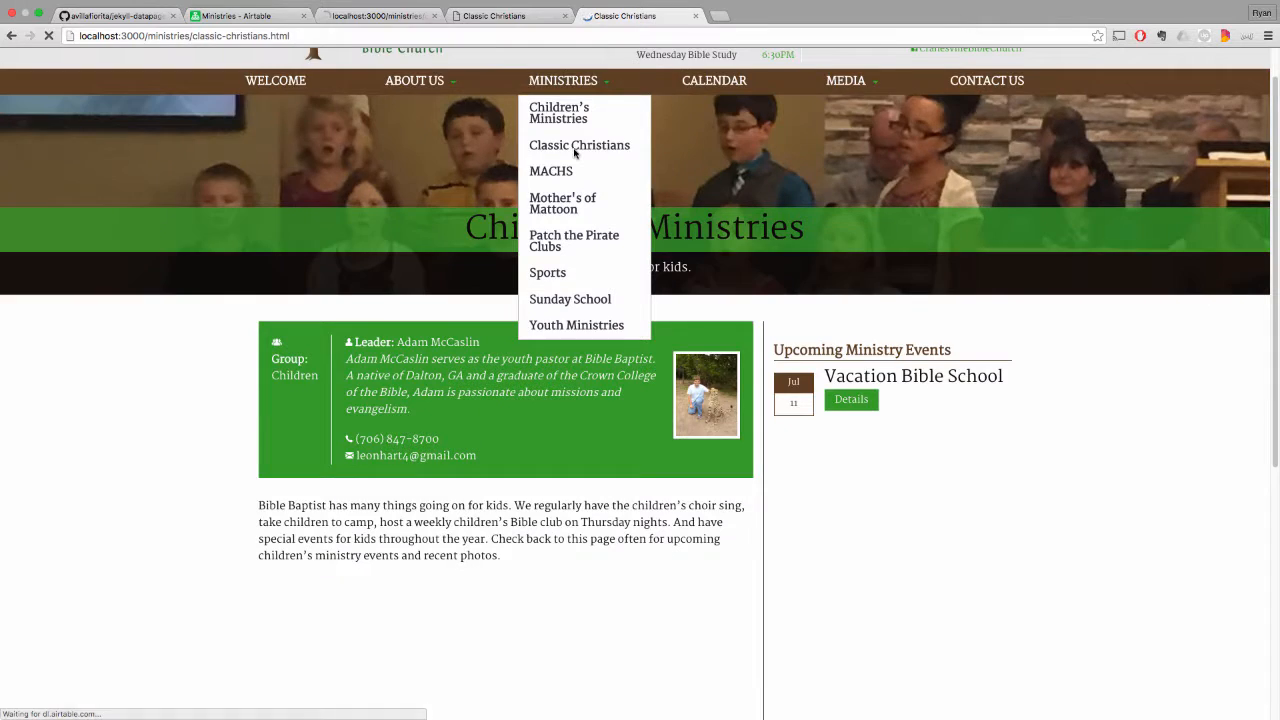
left_click(578, 145)
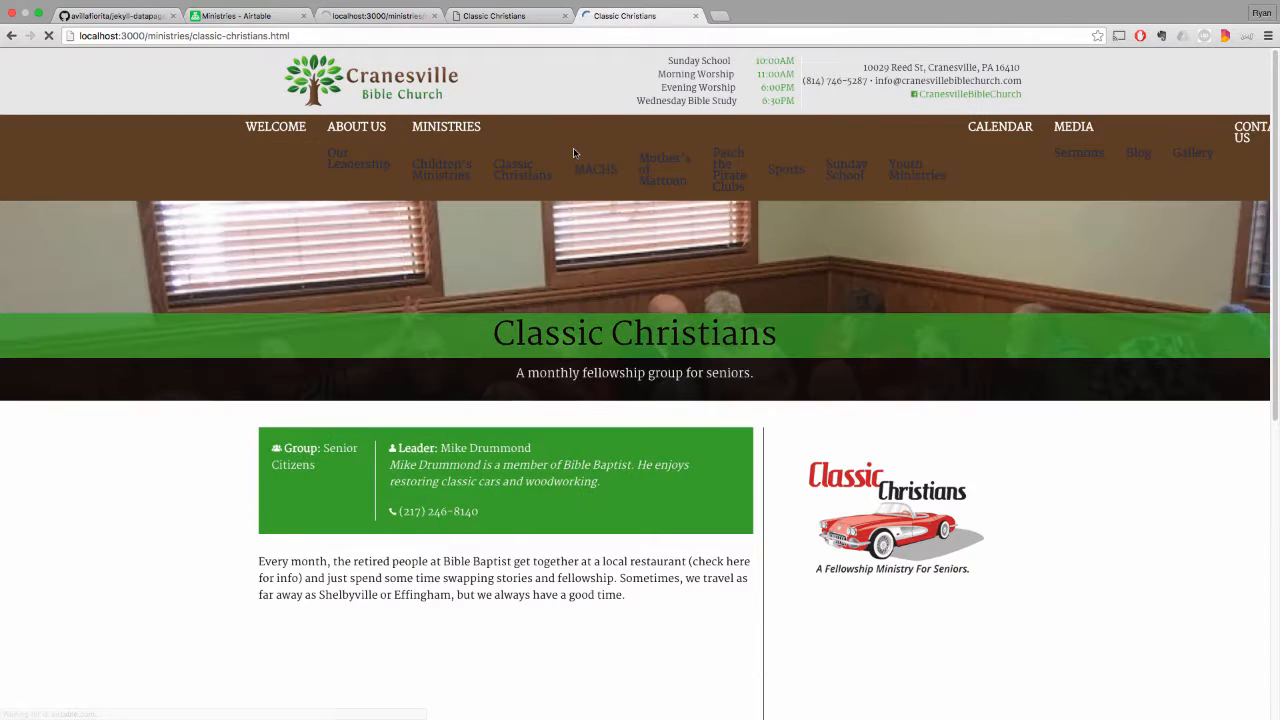
scroll(573, 152, "down", 2)
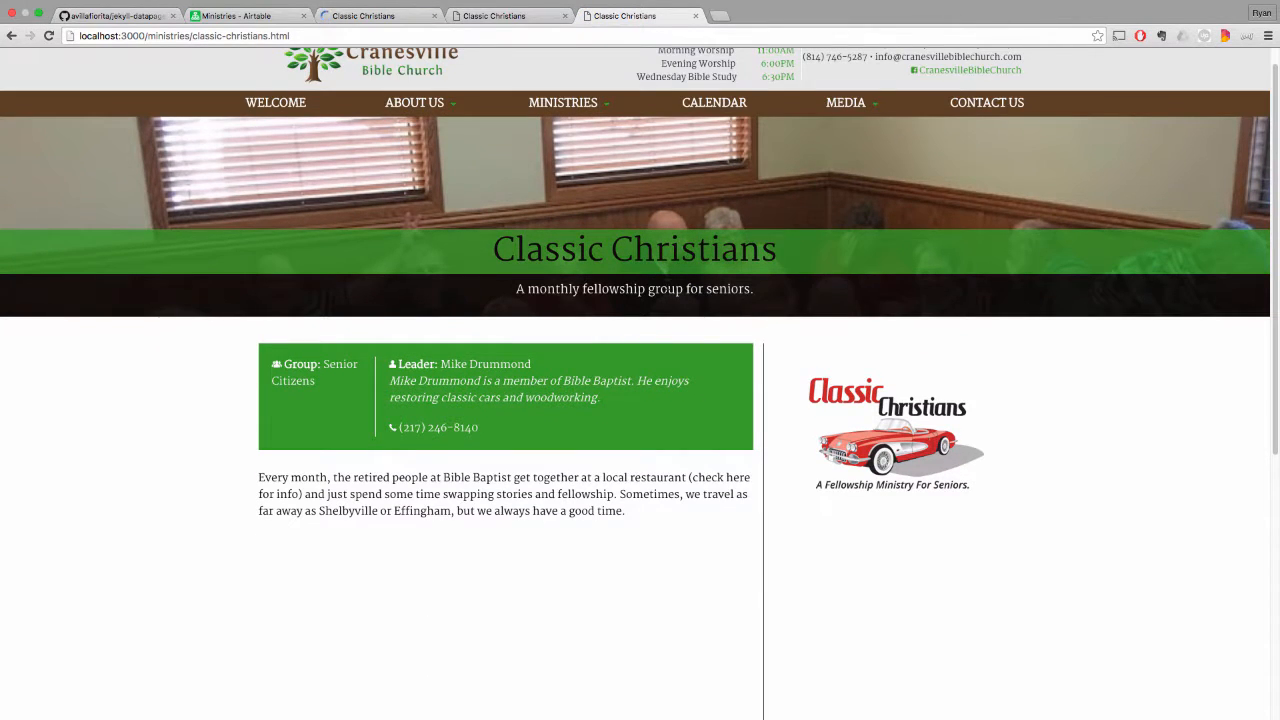
scroll(845, 430, "up", 1)
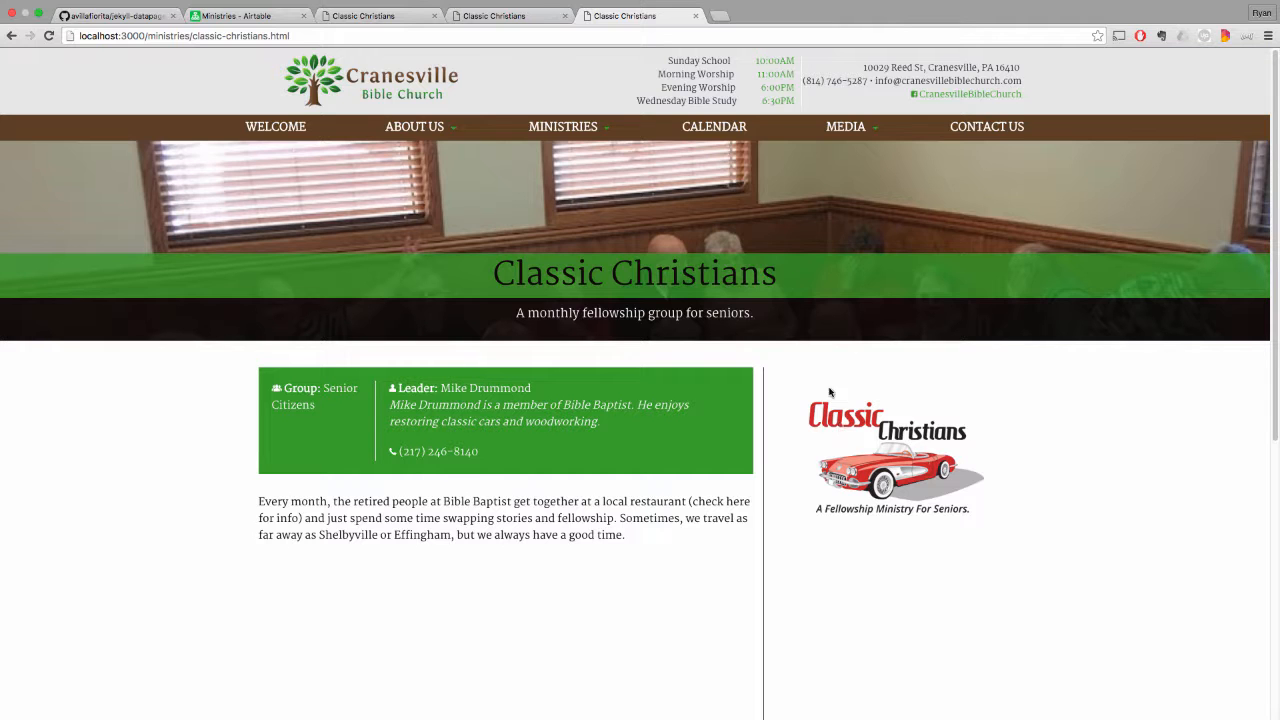
left_click(480, 22)
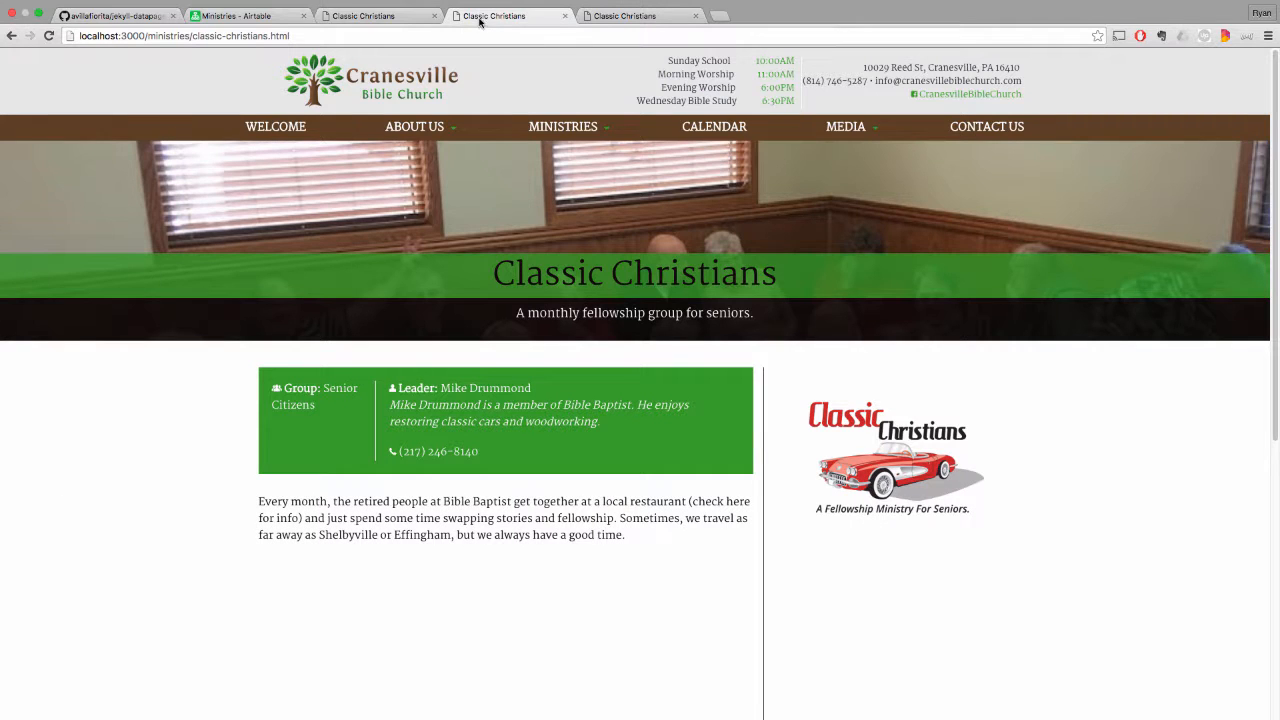
Step: Return to the Airtable record in Safari, link the second listed person from the Leaders table as its leader, and check the leader lookup fields
key("ctrl+Up")
left_click(512, 62)
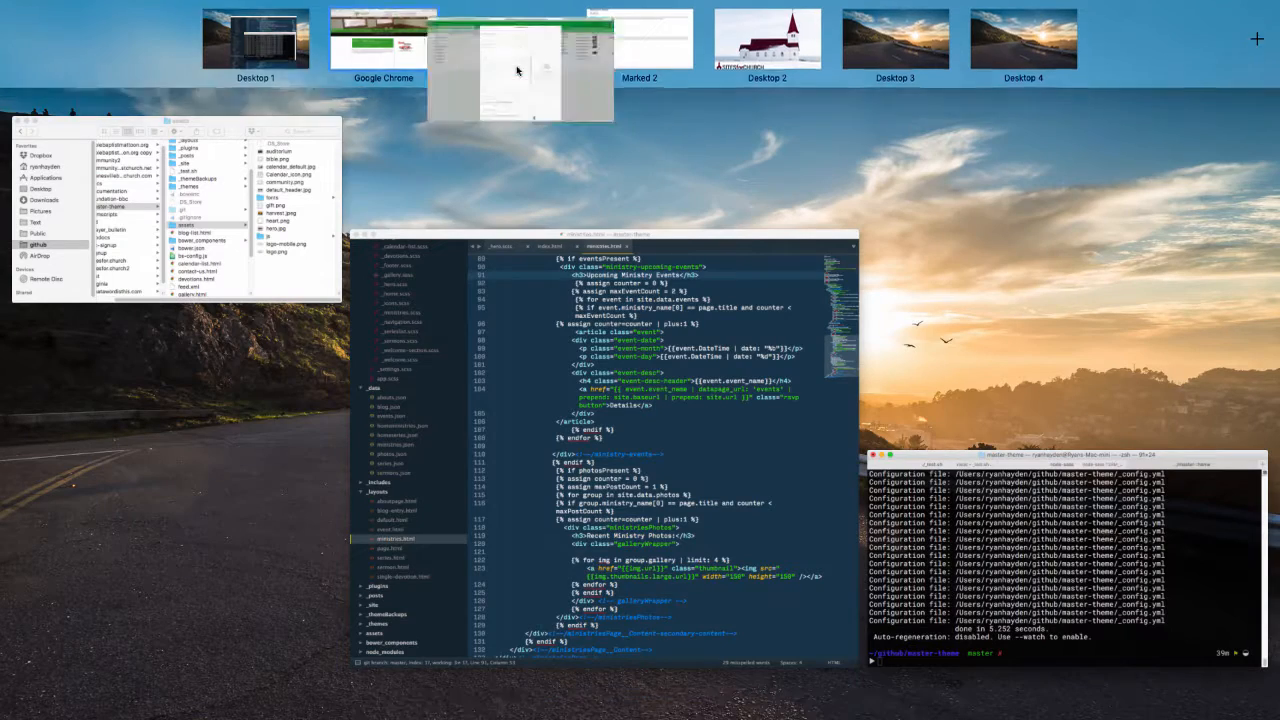
scroll(595, 285, "down", 5)
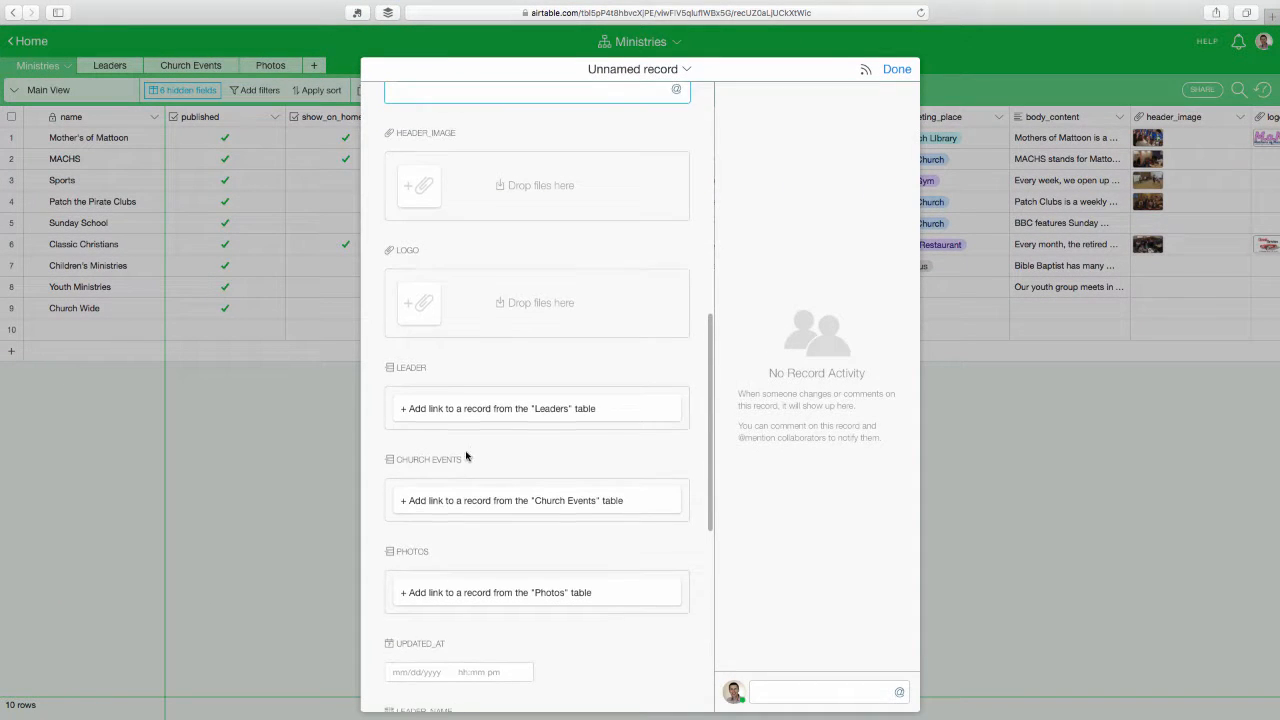
scroll(466, 380, "down", 1)
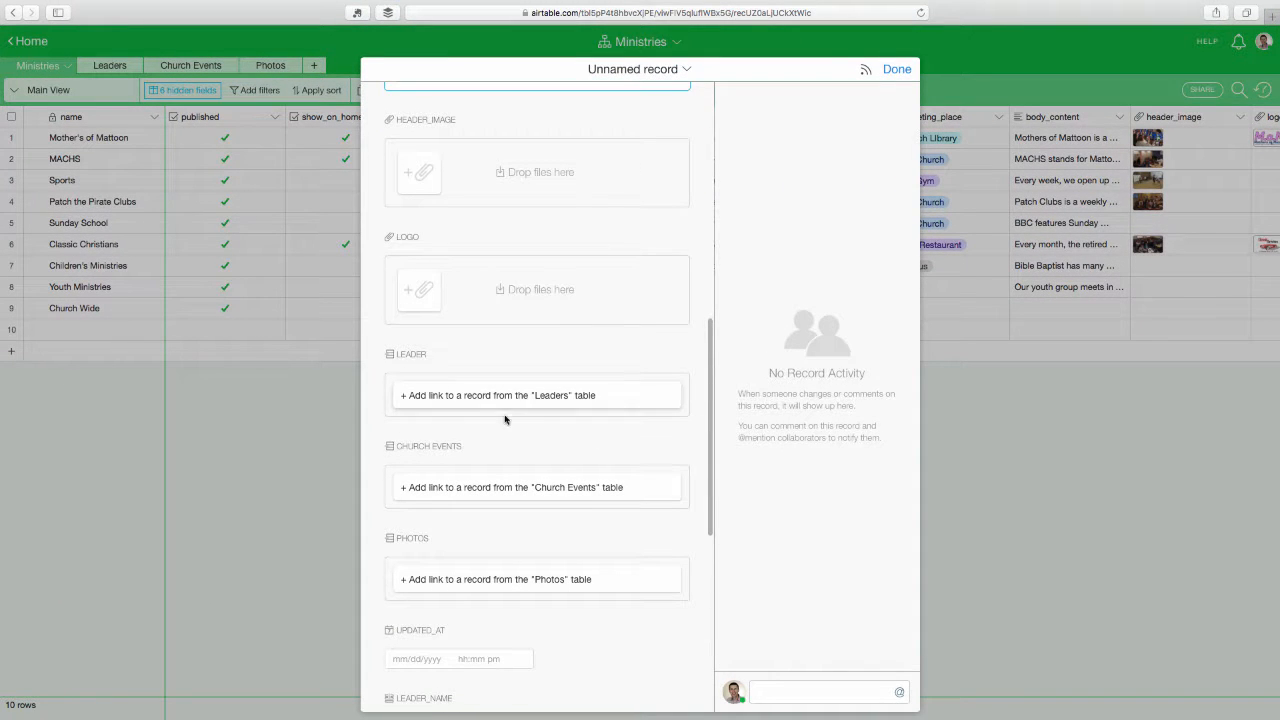
scroll(490, 474, "down", 1)
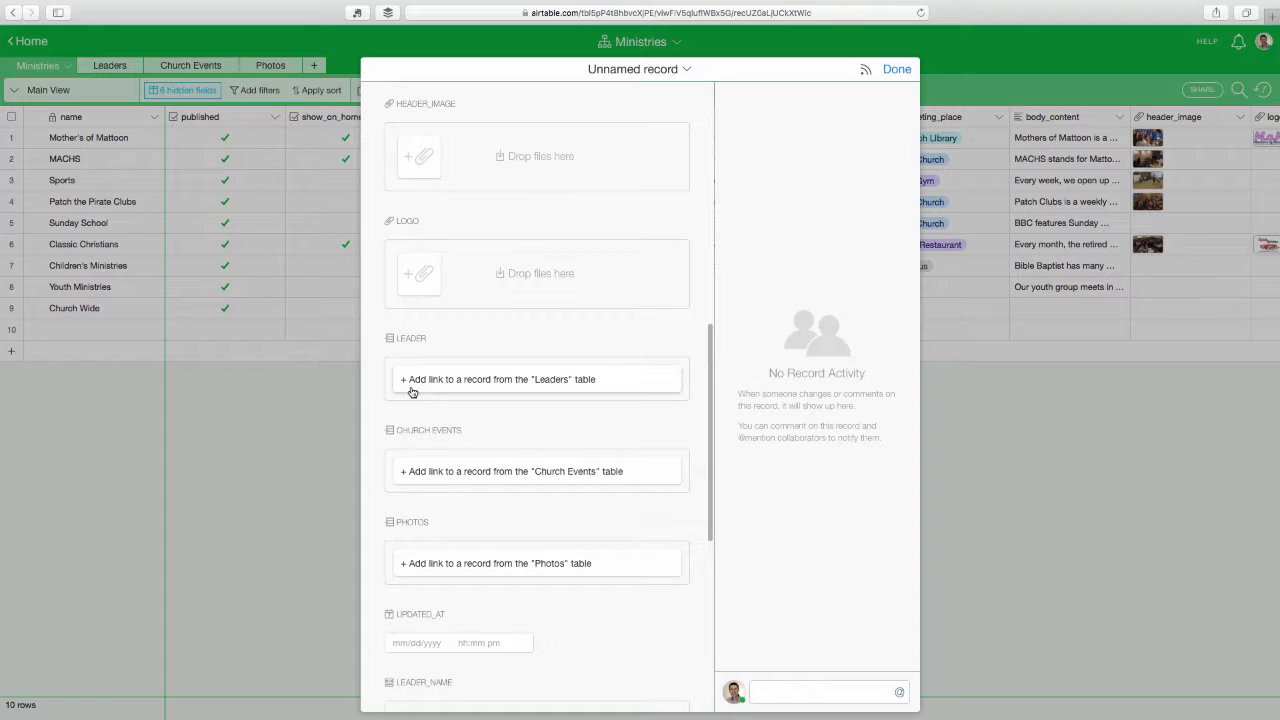
left_click(484, 380)
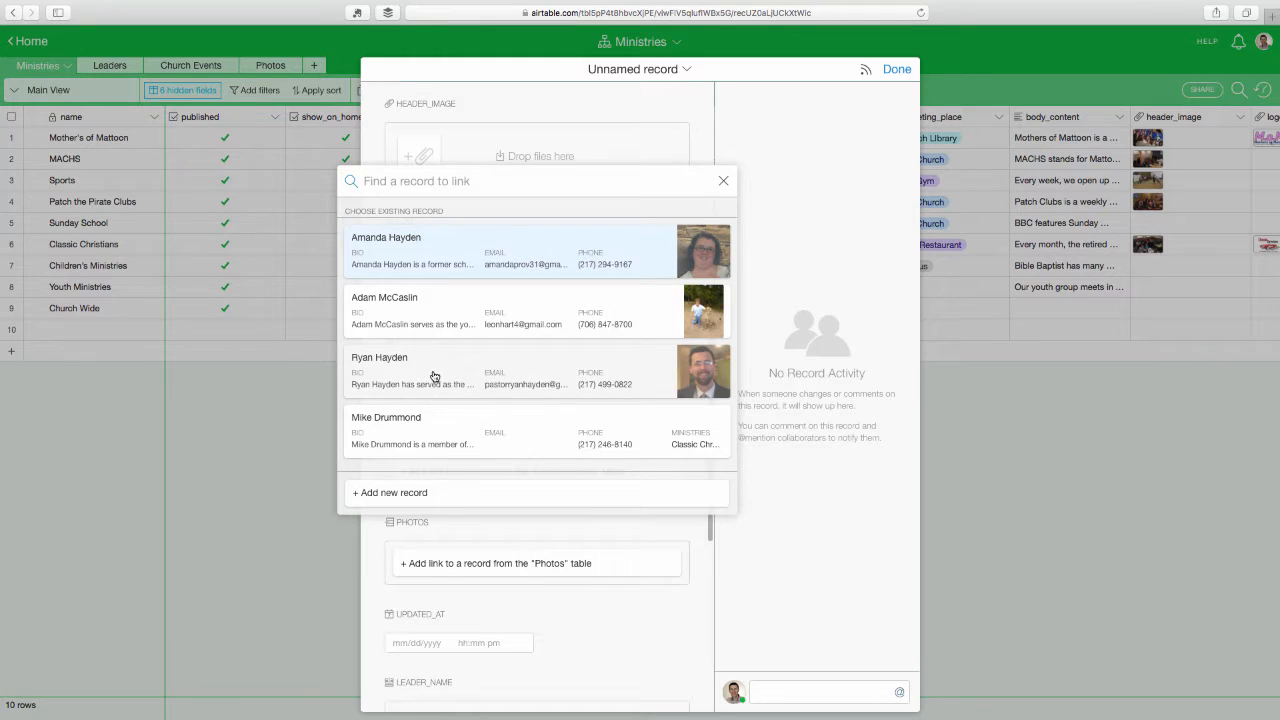
left_click(440, 331)
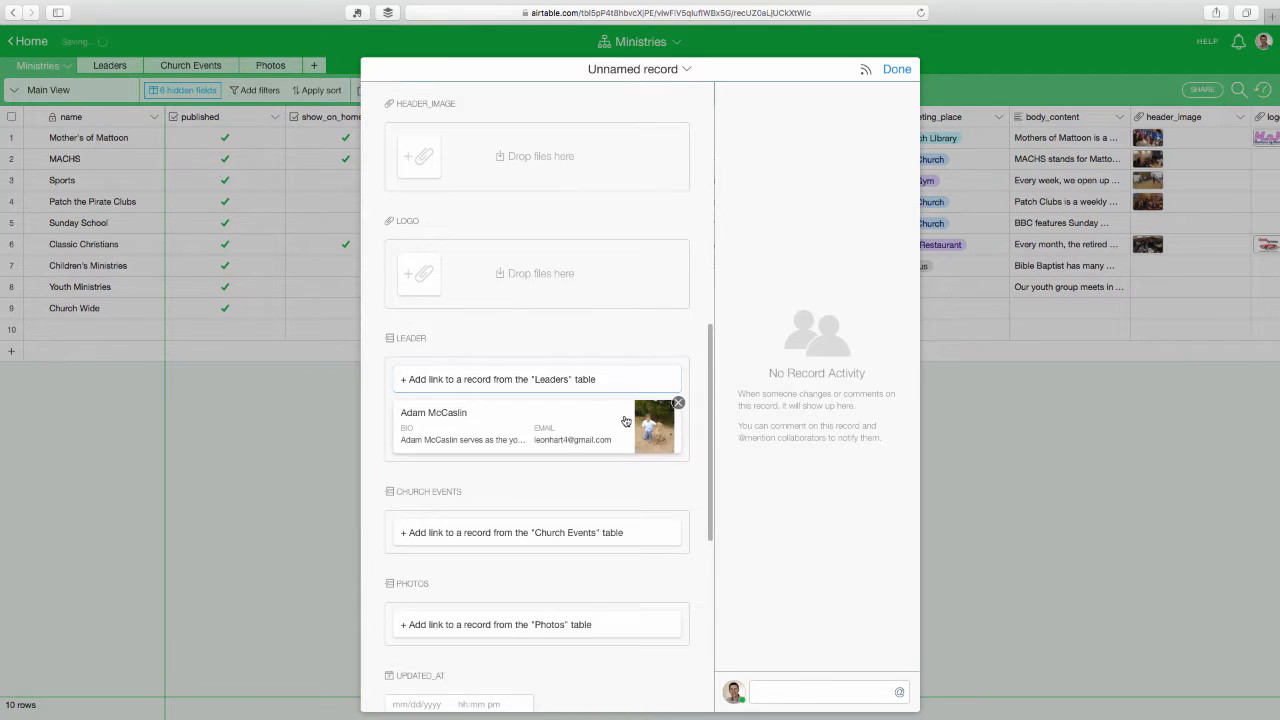
scroll(615, 420, "down", 3)
scroll(612, 419, "down", 3)
scroll(605, 412, "up", 6)
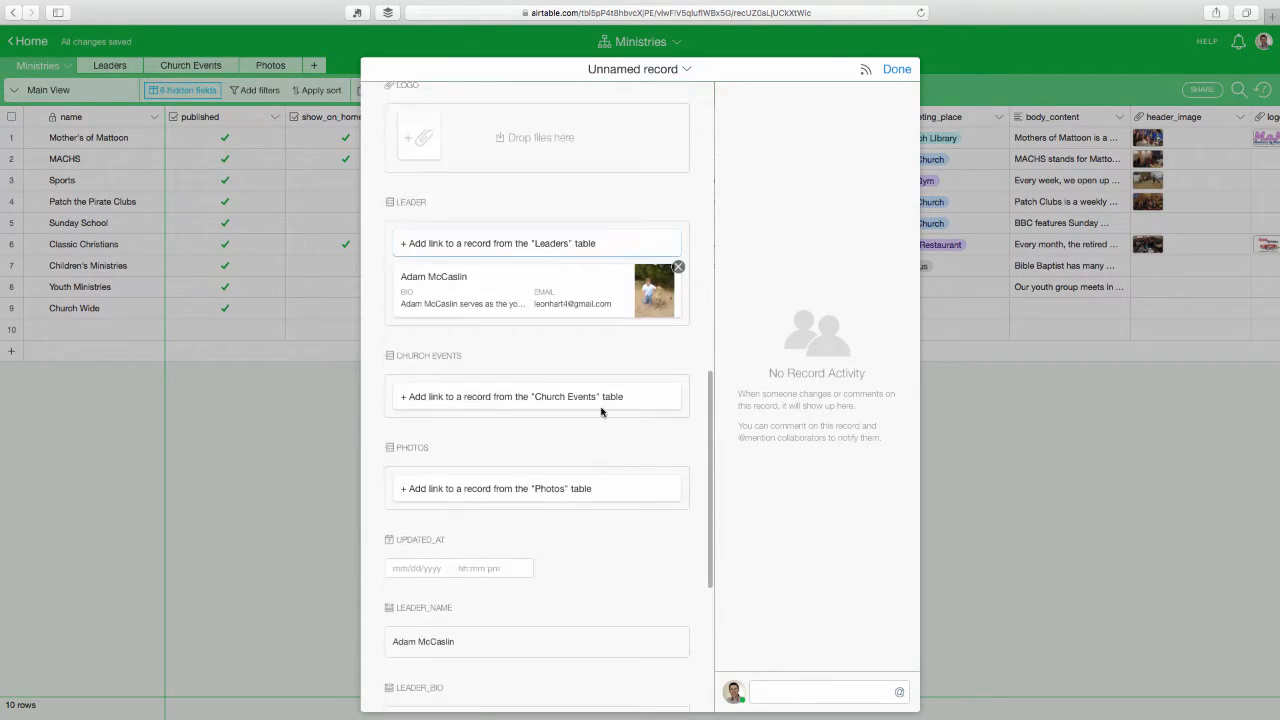